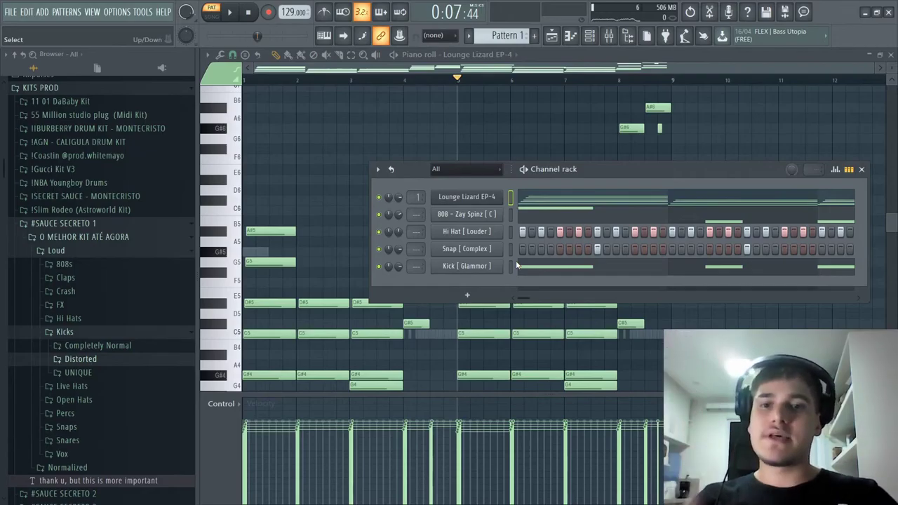
- Route the 808, Hi Hat, Snap and Kick channels to consecutive mixer tracks starting at Insert 2
drag(511, 220, 513, 272)
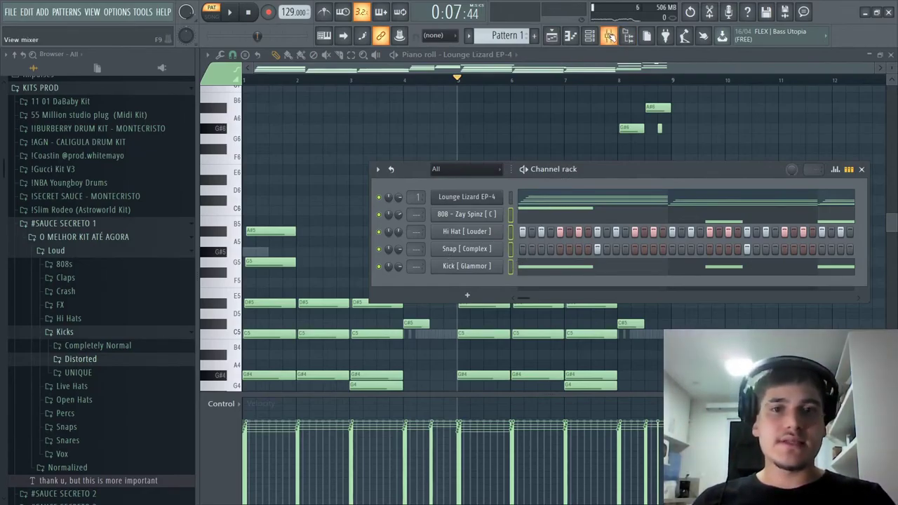
click(610, 36)
click(345, 68)
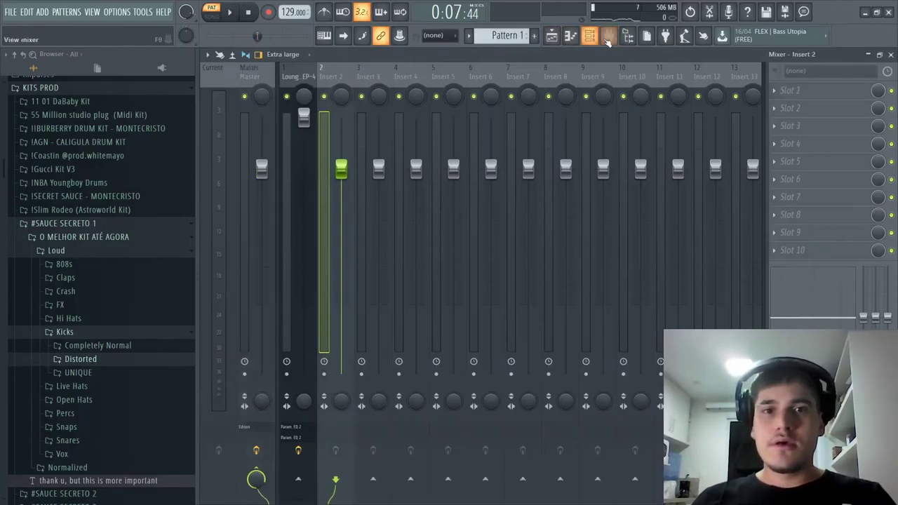
drag(312, 218, 315, 240)
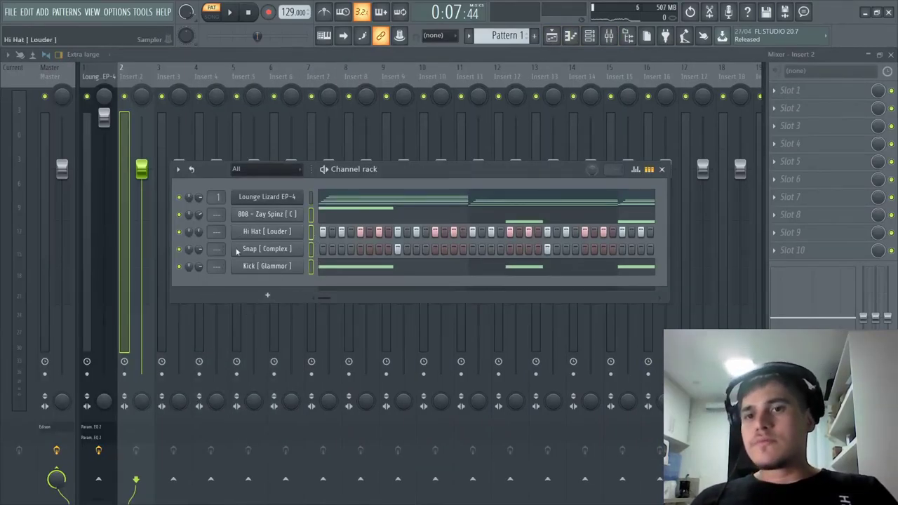
click(149, 69)
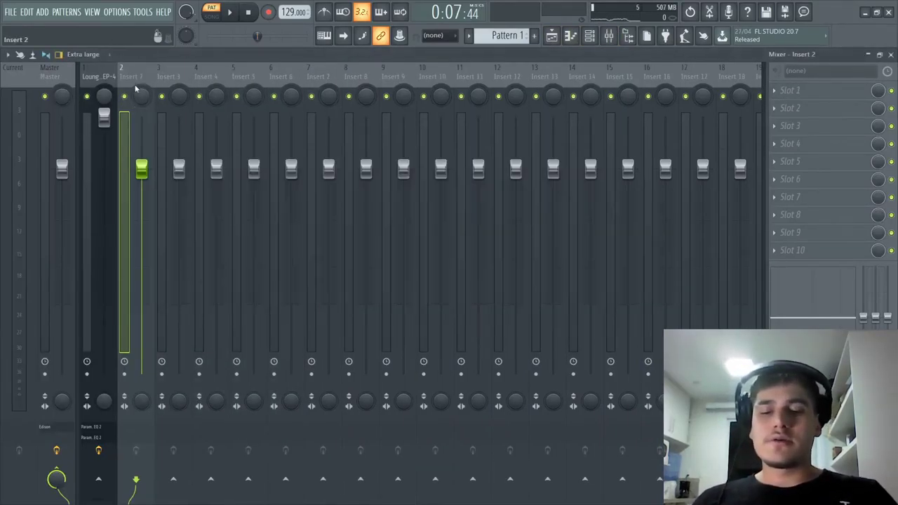
key(ctrl+shift+l)
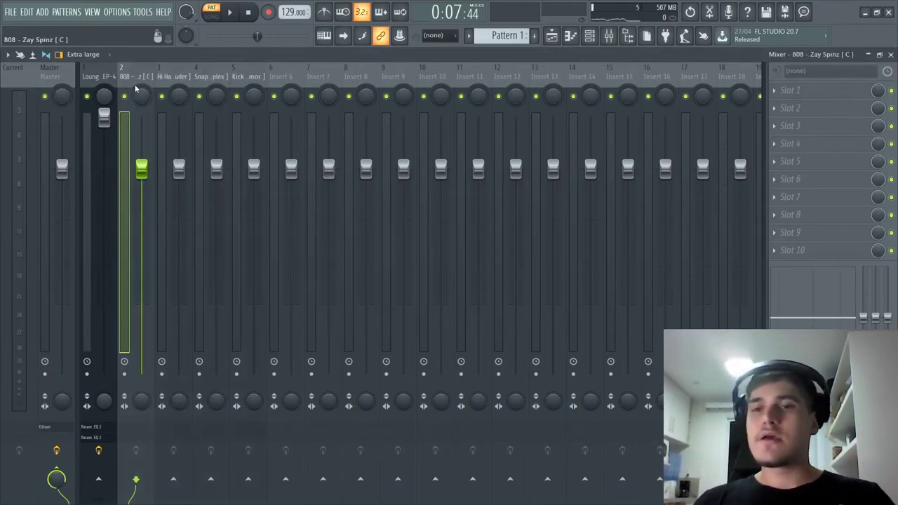
- Isolate the 808 and Kick mixer tracks and play the pattern to hear how they clash
key(space)
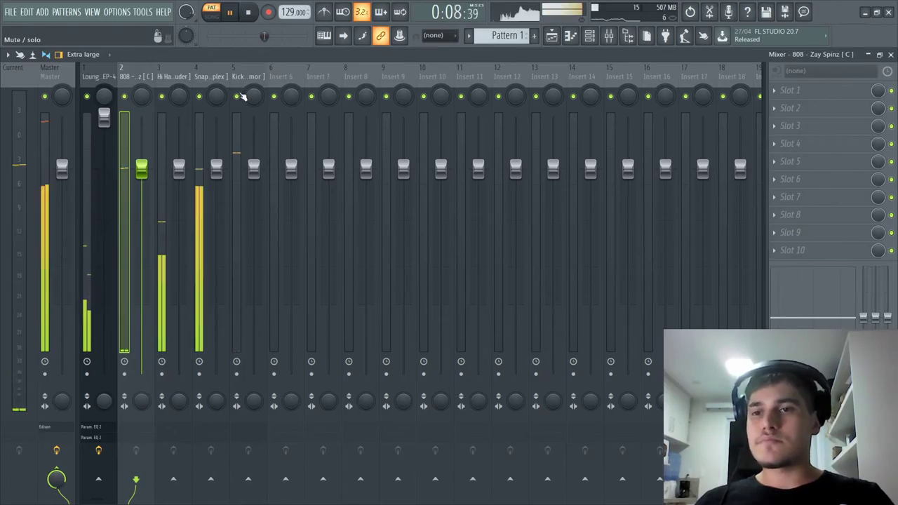
click(247, 76)
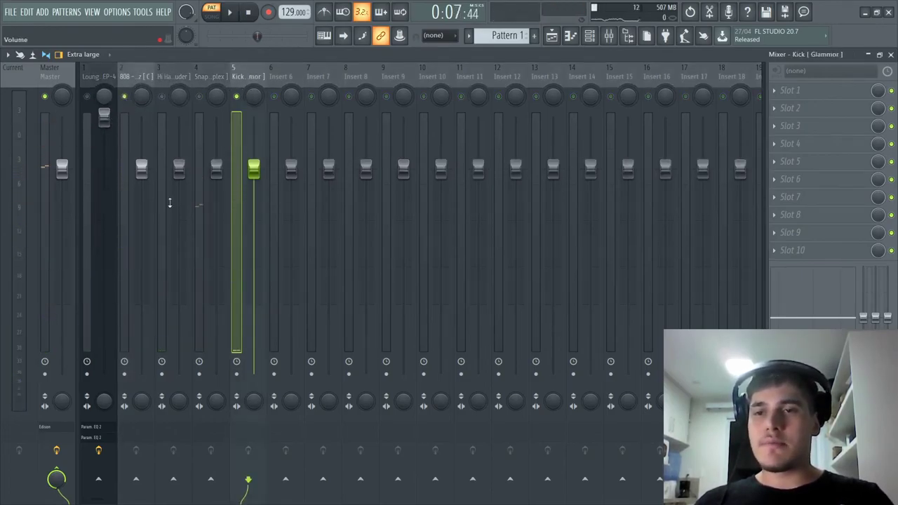
key(space)
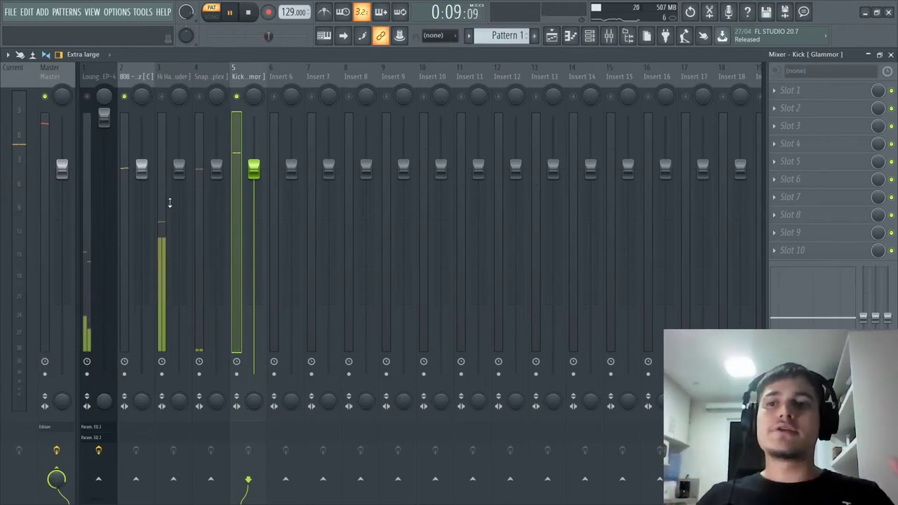
key(space)
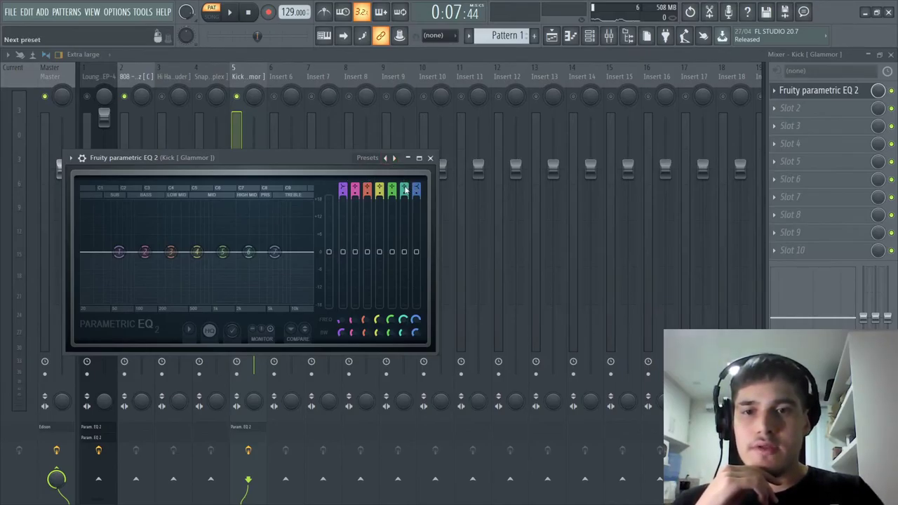
- Apply the 20Hz + 18kHz cut preset in the Kick track's Fruity parametric EQ 2 and raise the low-cut frequency
click(395, 157)
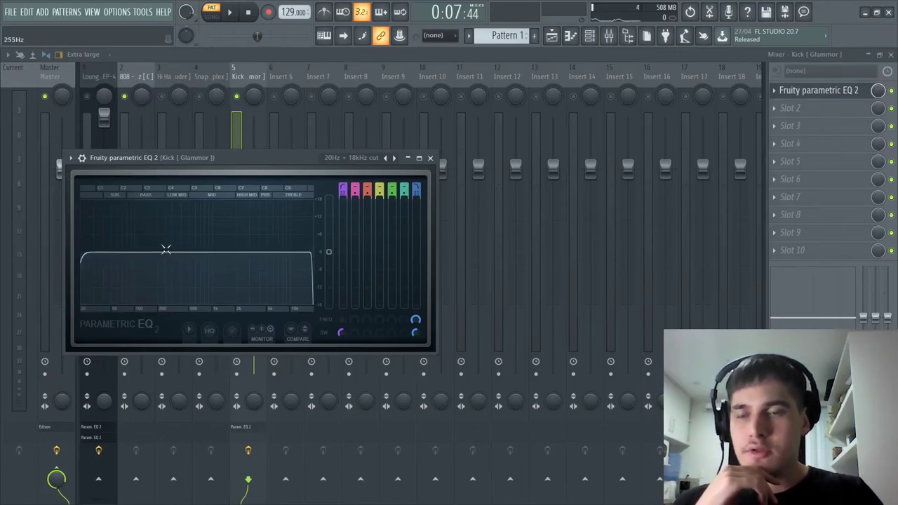
drag(84, 254, 106, 253)
key(space)
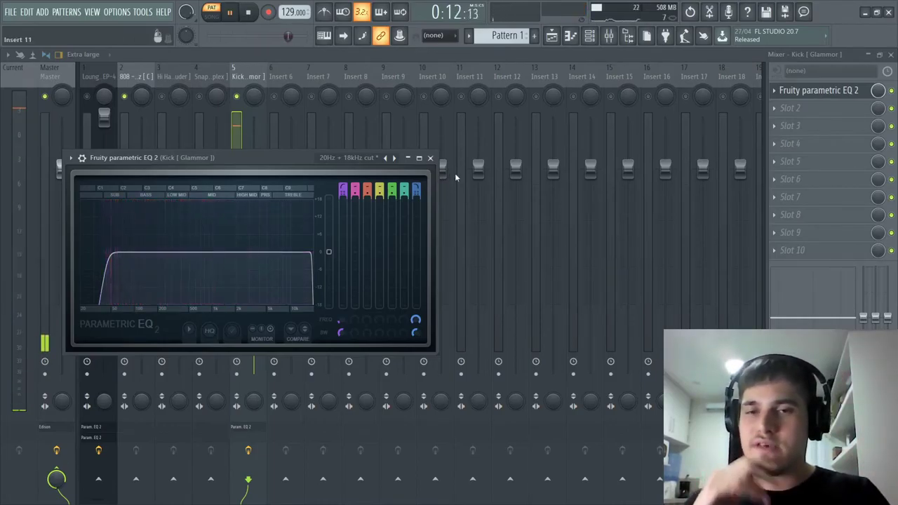
click(430, 157)
key(space)
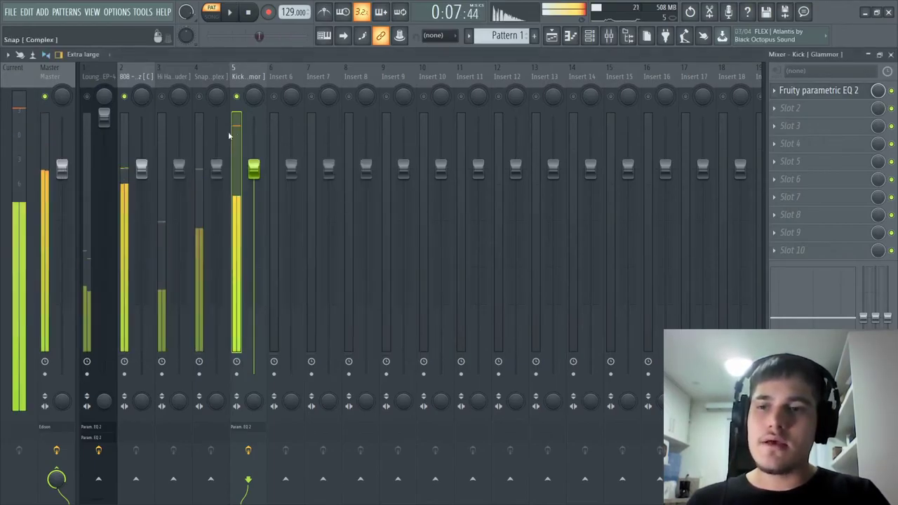
- Add Fruity parametric EQ 2 to the 808 track and play the pattern to inspect its low frequencies
click(140, 79)
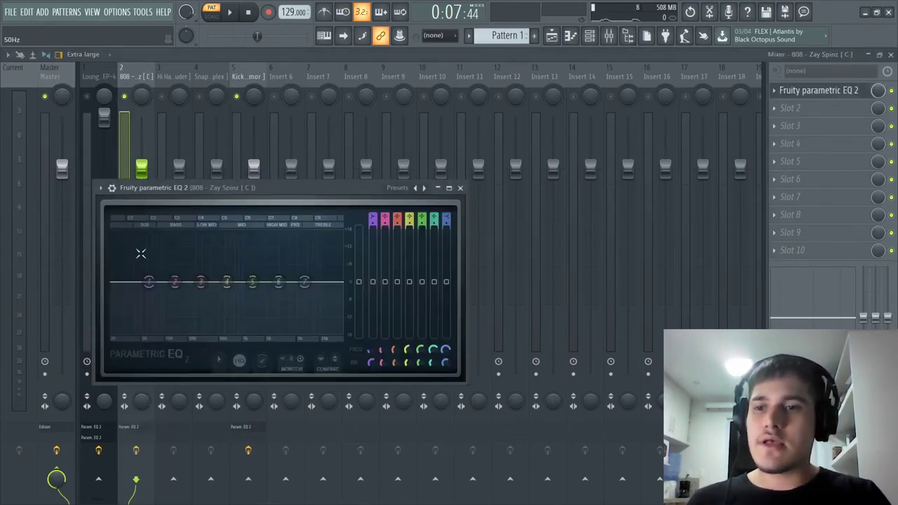
key(space)
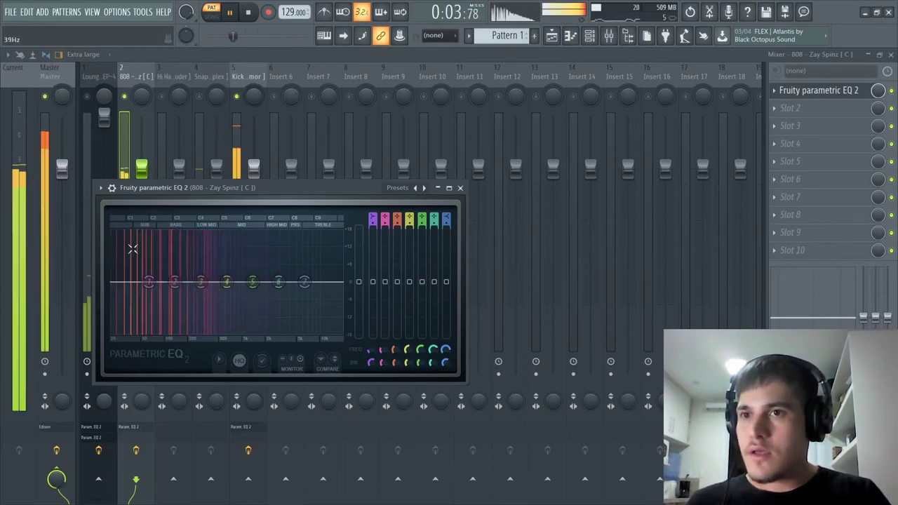
key(space)
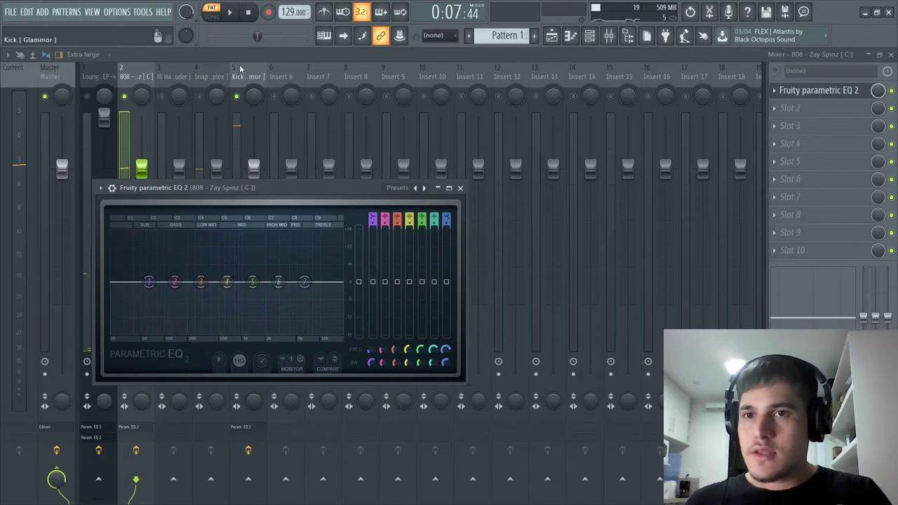
- Add a second Fruity parametric EQ 2 to the Kick track and boost band 3 at 39 Hz with 0% bandwidth
click(246, 74)
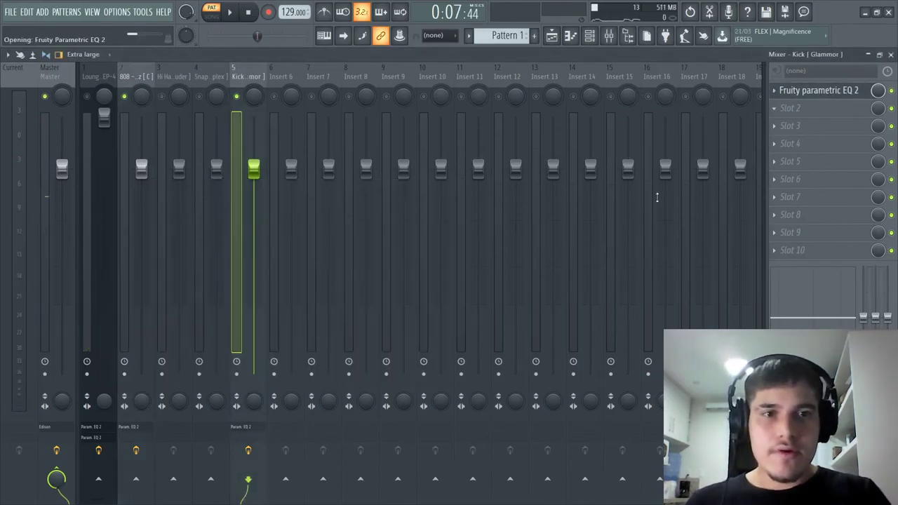
drag(185, 266, 113, 237)
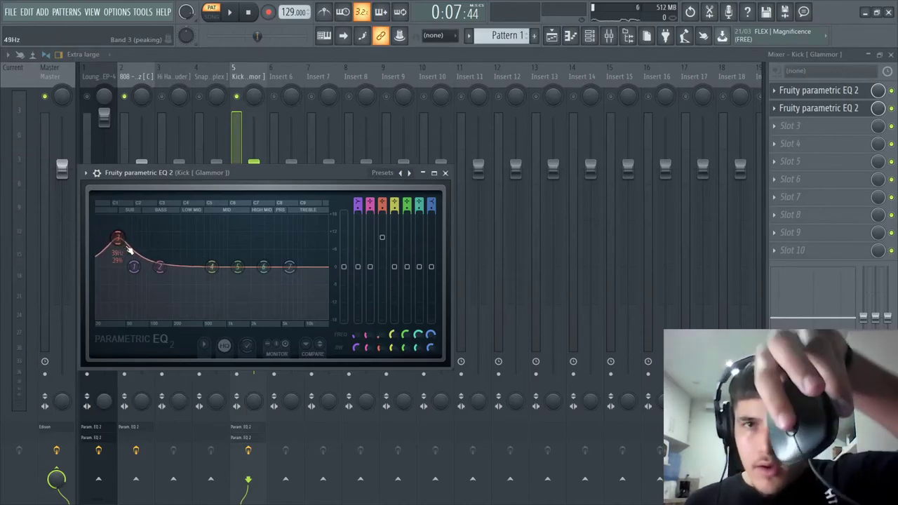
scroll(129, 250, down, 3)
scroll(129, 250, up, 4)
scroll(129, 250, down, 6)
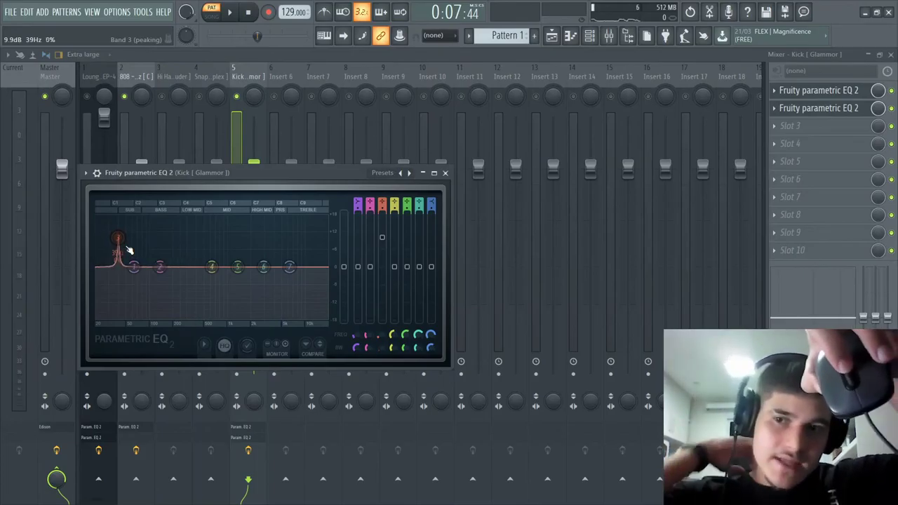
- Cut band 3 to about -12 dB at 39 Hz while playing the pattern
drag(117, 238, 118, 296)
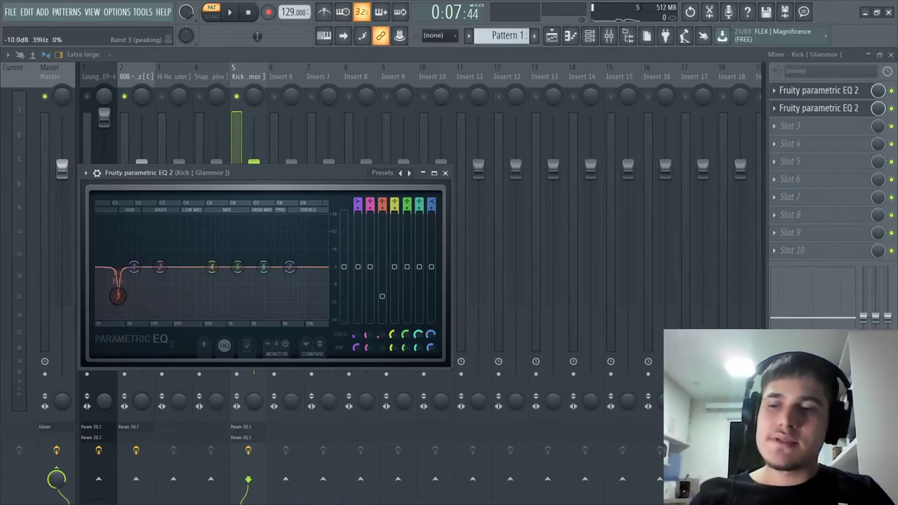
key(space)
drag(118, 298, 118, 302)
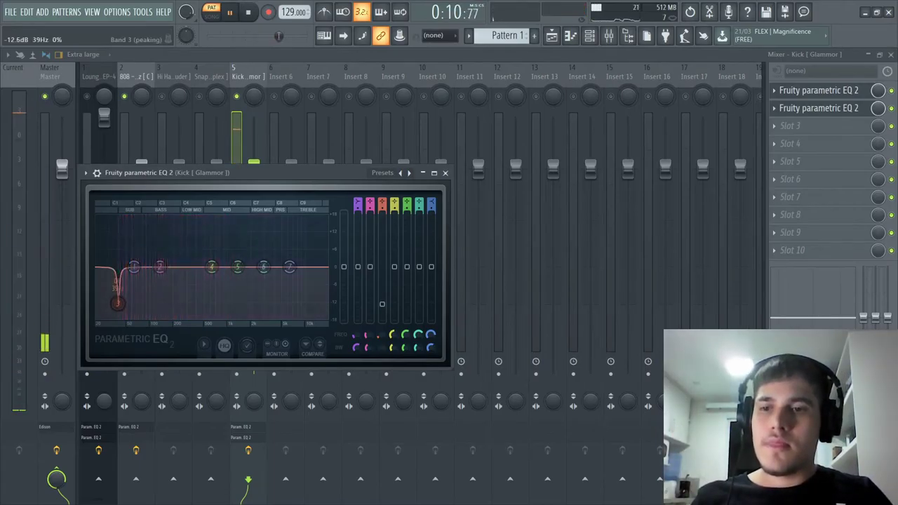
key(space)
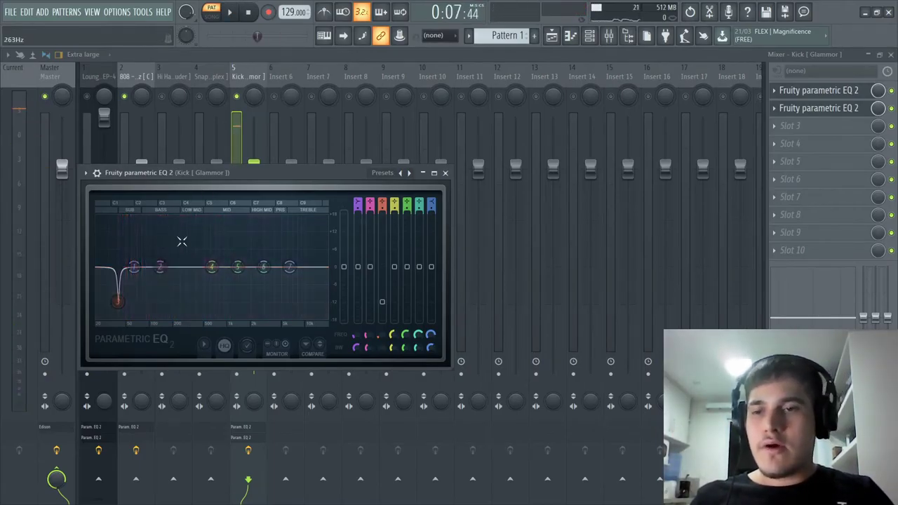
- Boost band 2 of the Kick EQ at about 56 Hz and narrow its bandwidth while checking playback
drag(133, 266, 129, 232)
key(space)
key(space)
key(space)
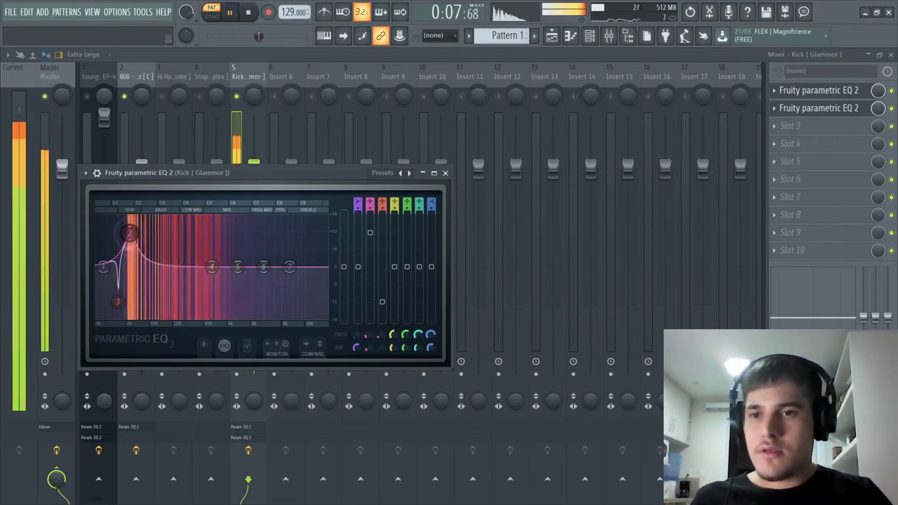
key(space)
scroll(130, 234, down, 5)
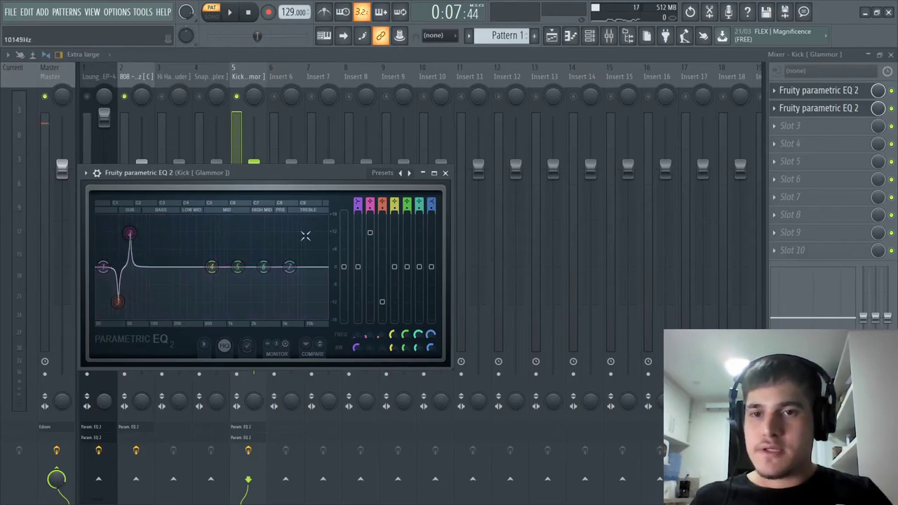
- Cut band 2 to about -6 dB at 56 Hz while listening to the pattern, and close the EQ
drag(370, 233, 370, 283)
key(space)
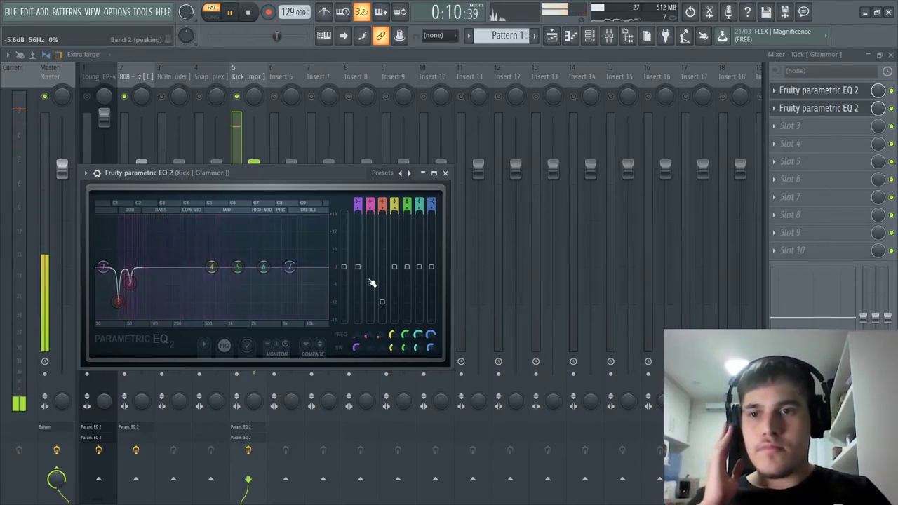
drag(371, 283, 370, 286)
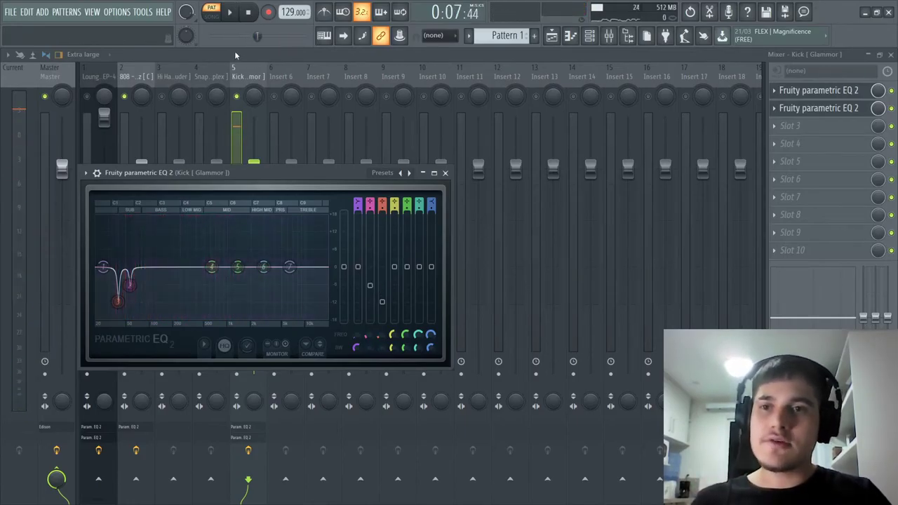
click(445, 173)
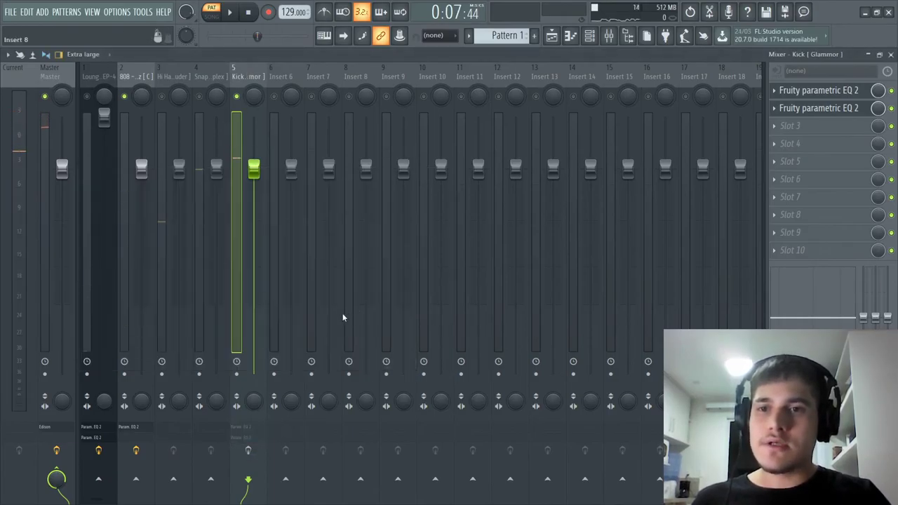
- Compare the pattern's sound with the Kick track's effects bypassed and enabled
key(space)
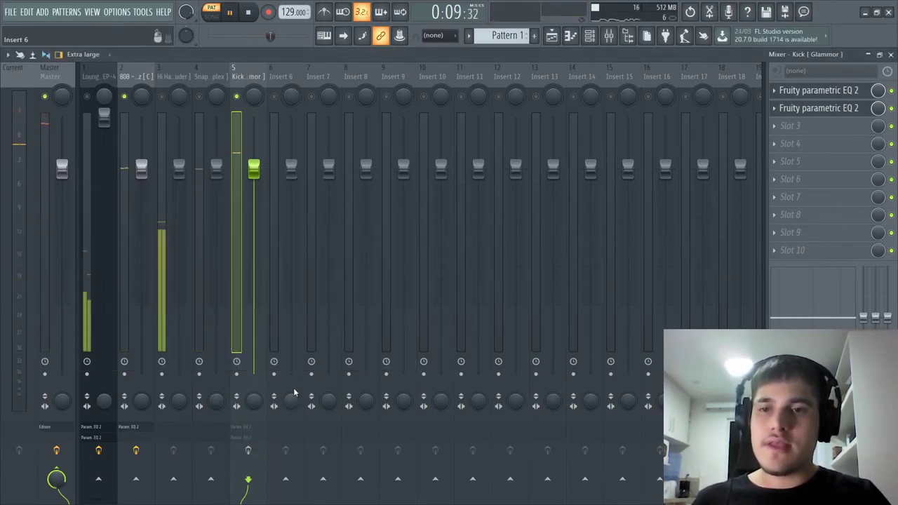
key(space)
click(249, 451)
key(space)
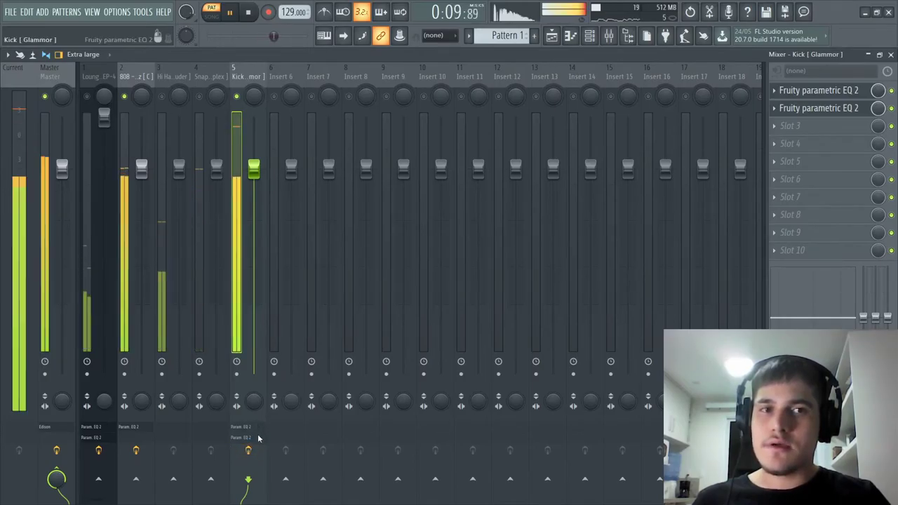
key(space)
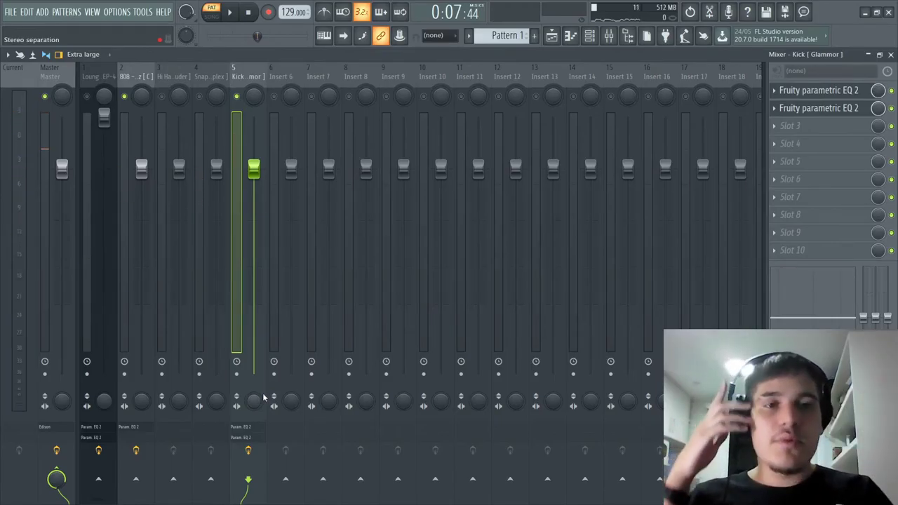
- Bypass both Kick equalizers and add a Fruity peak controller in slot 3
click(891, 91)
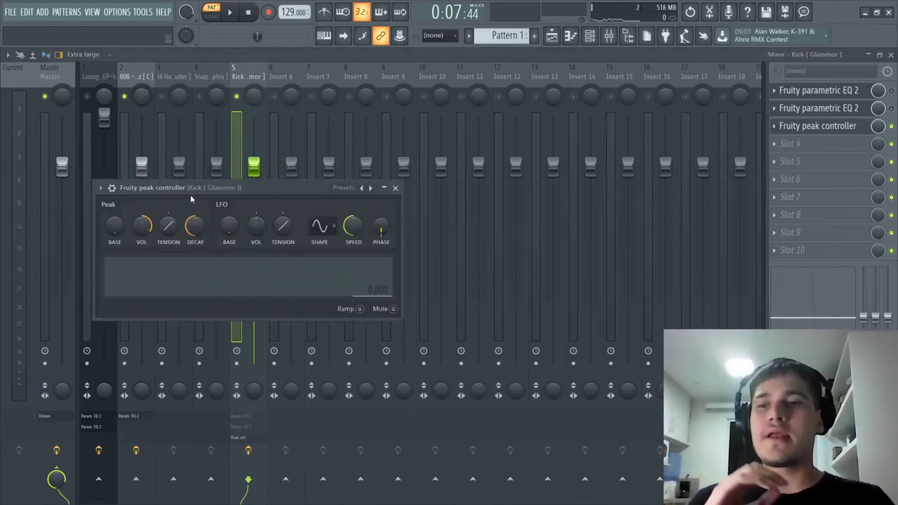
drag(190, 194, 416, 166)
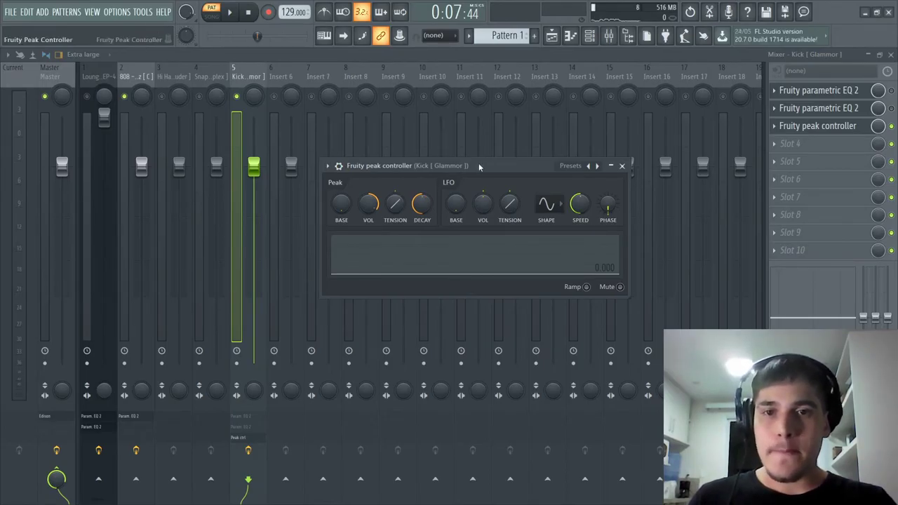
- Play the pattern to examine the peak controller's graph against the kick hits, and close the controller window
key(space)
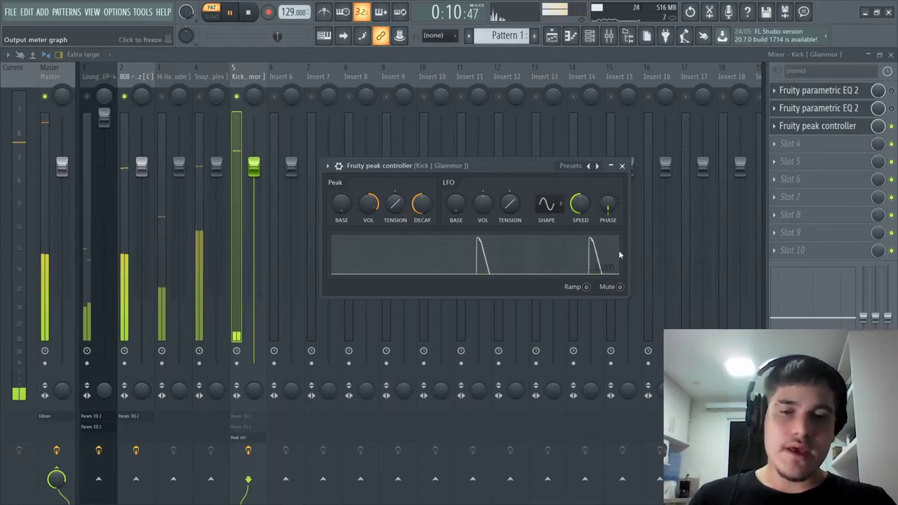
key(space)
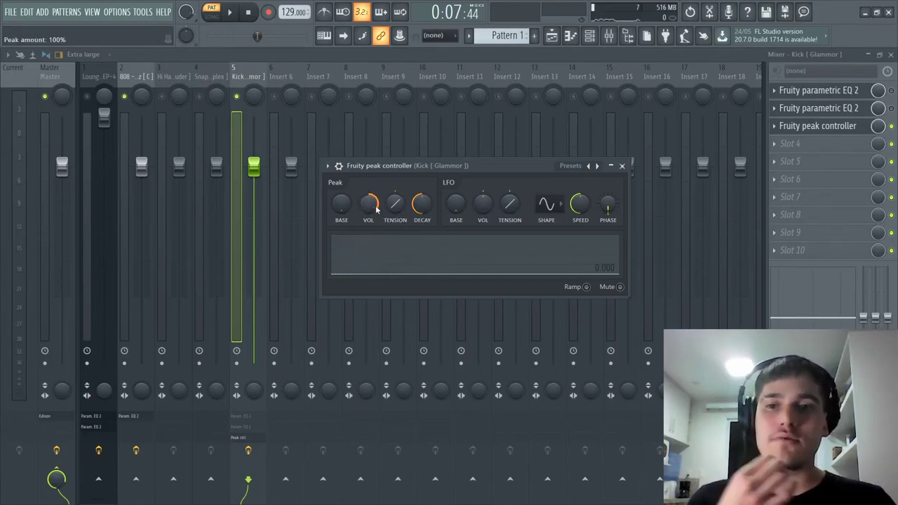
key(space)
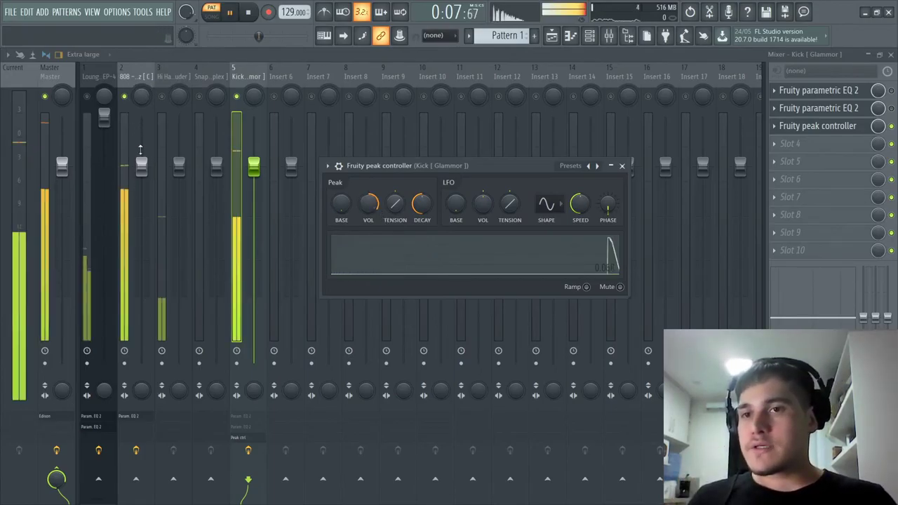
click(241, 98)
key(space)
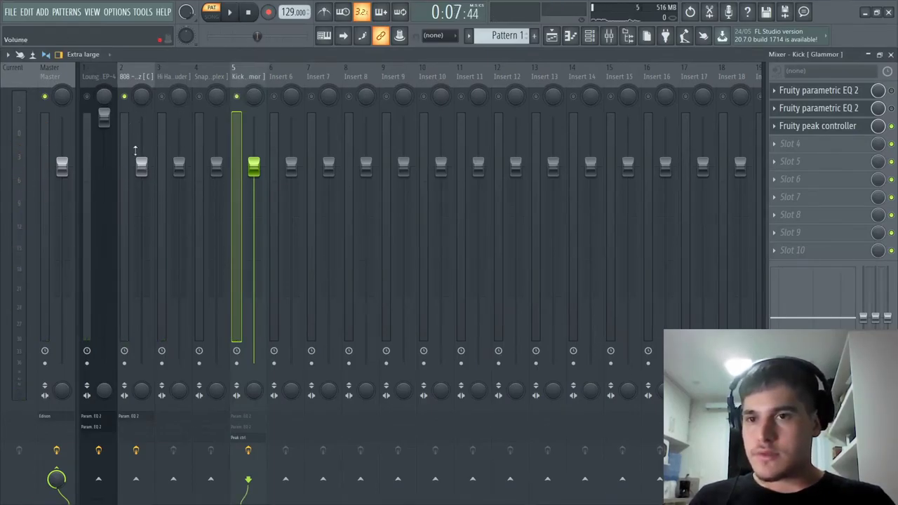
- Copy the 808 track's volume value and paste it, 80%, into the Base of the Kick's peak controller
right_click(148, 171)
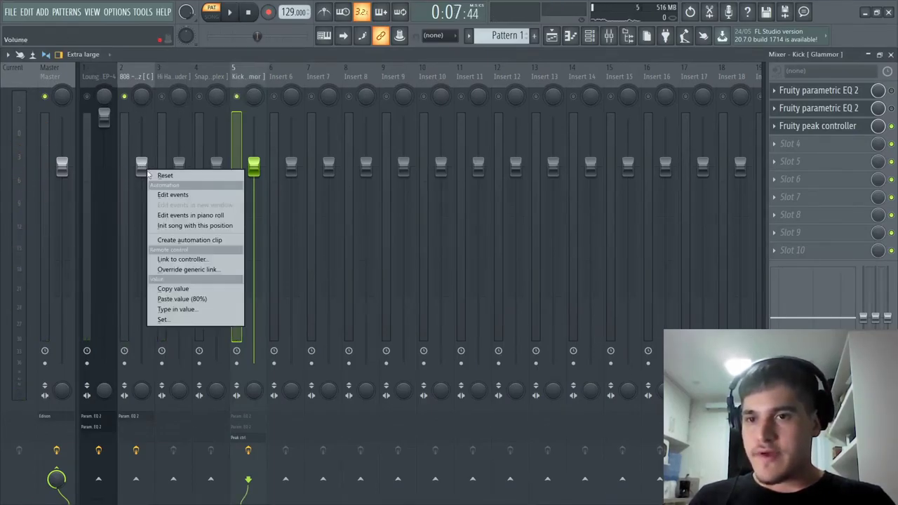
click(174, 290)
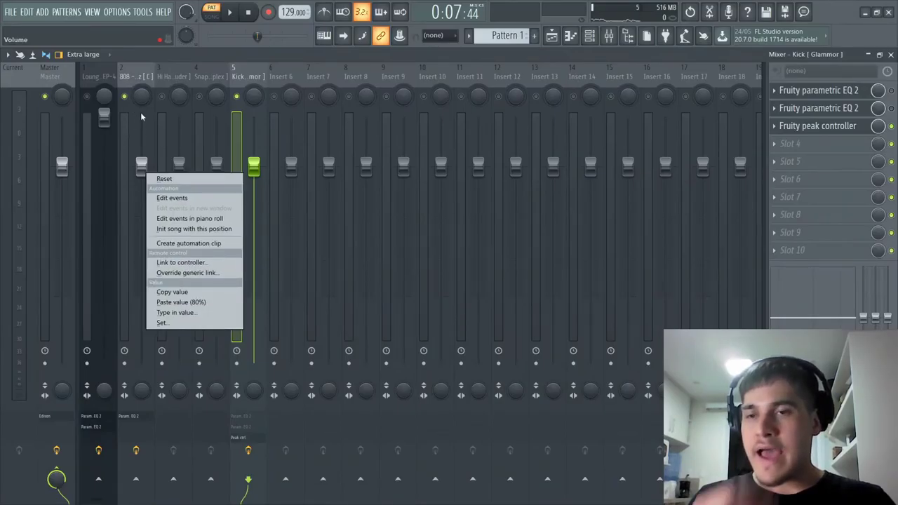
click(239, 77)
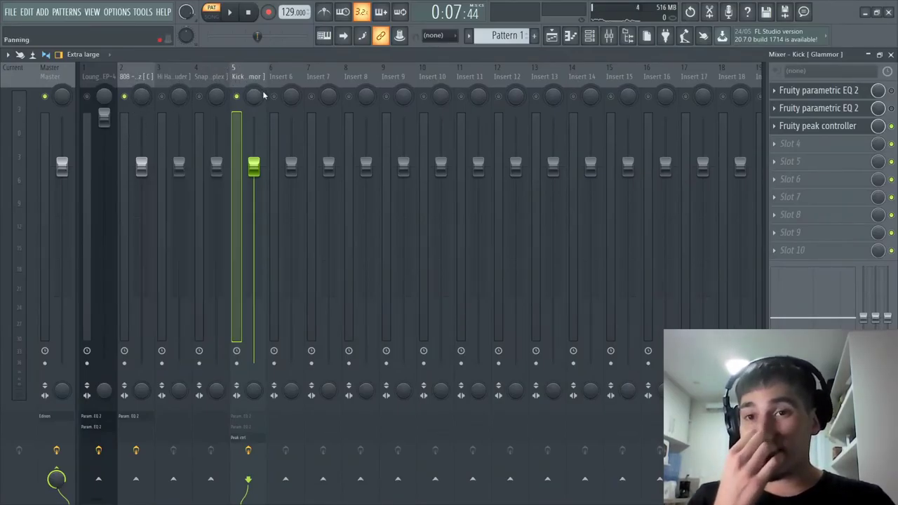
click(820, 130)
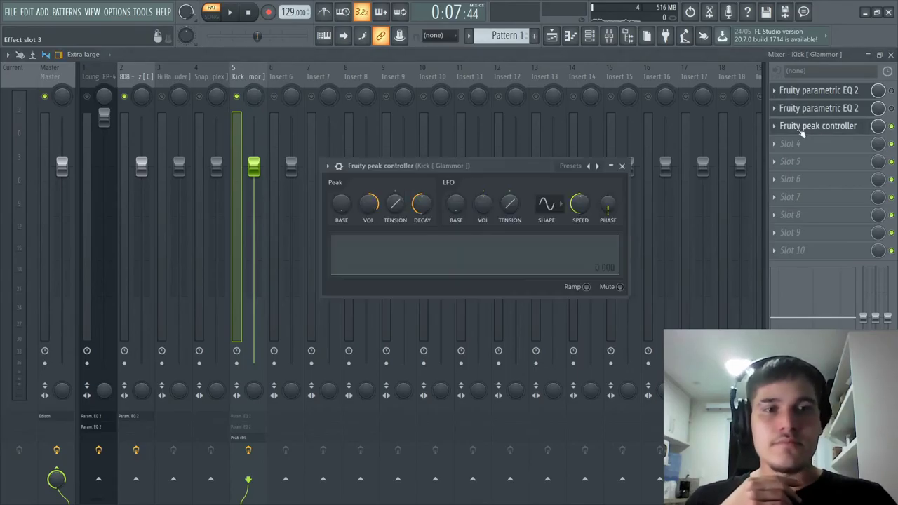
right_click(342, 213)
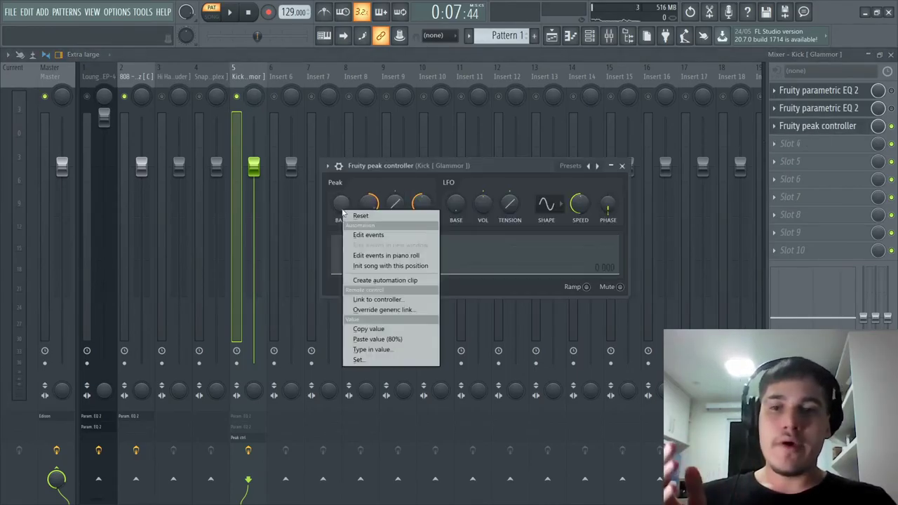
click(368, 340)
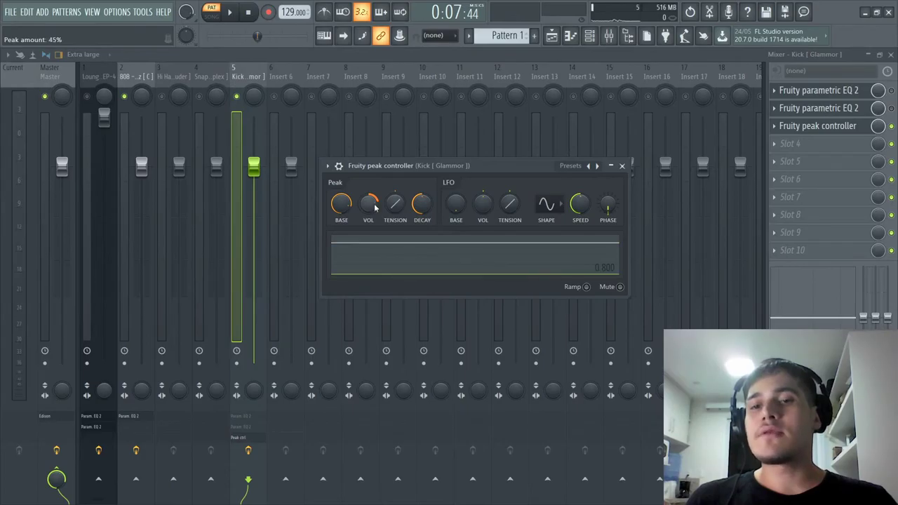
- Turn the controller's peak Vol to a negative amount, raise Tension slightly, and raise Decay to about maximum
drag(374, 202, 375, 205)
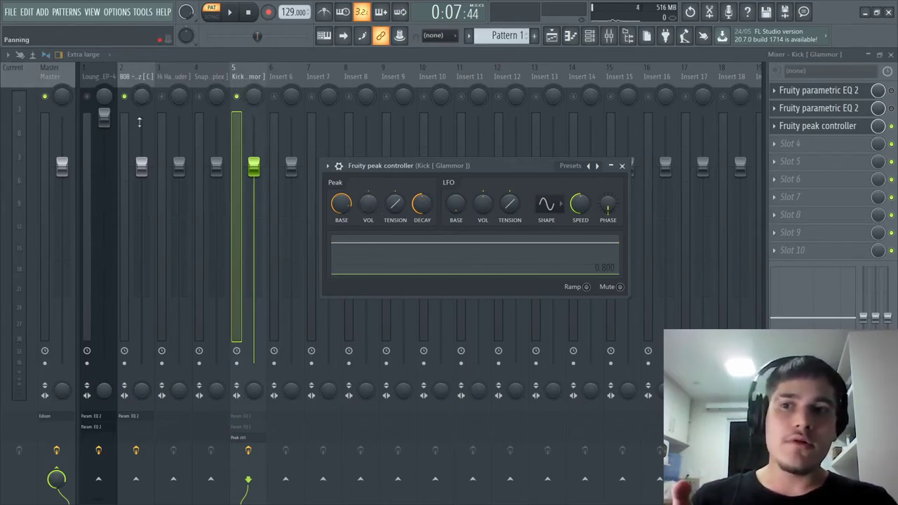
mouse_move(375, 199)
mouse_down()
mouse_move(368, 204)
mouse_move(365, 191)
mouse_move(370, 204)
mouse_up()
right_click(368, 206)
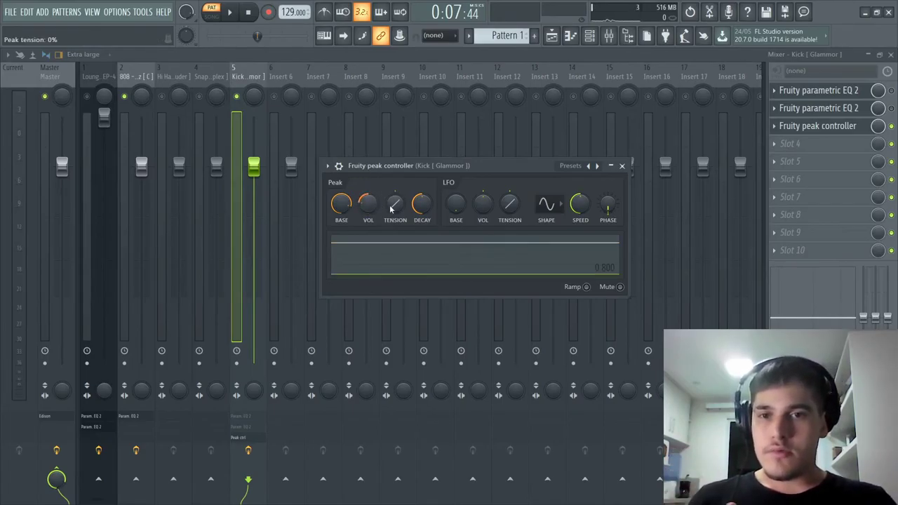
drag(390, 220, 421, 199)
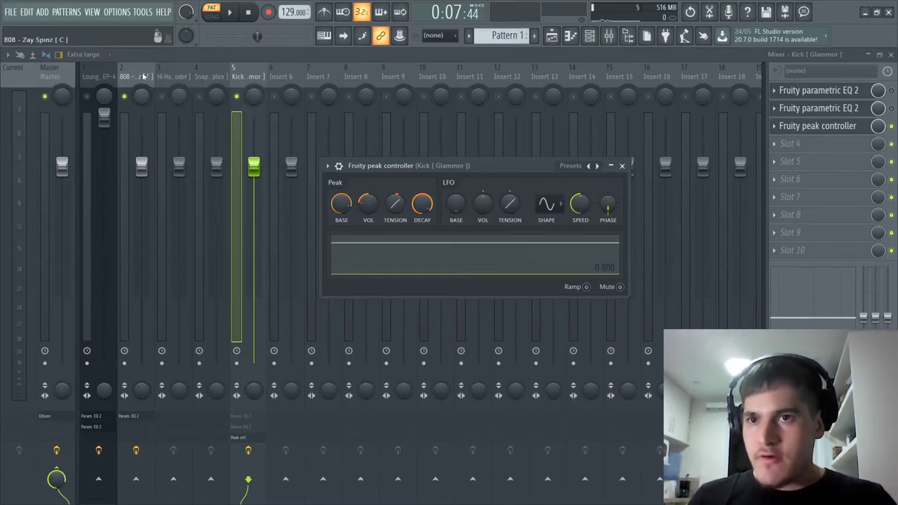
- Link the 808 track's volume fader to the internal controller Peak ctrl - Peak
click(143, 77)
right_click(143, 168)
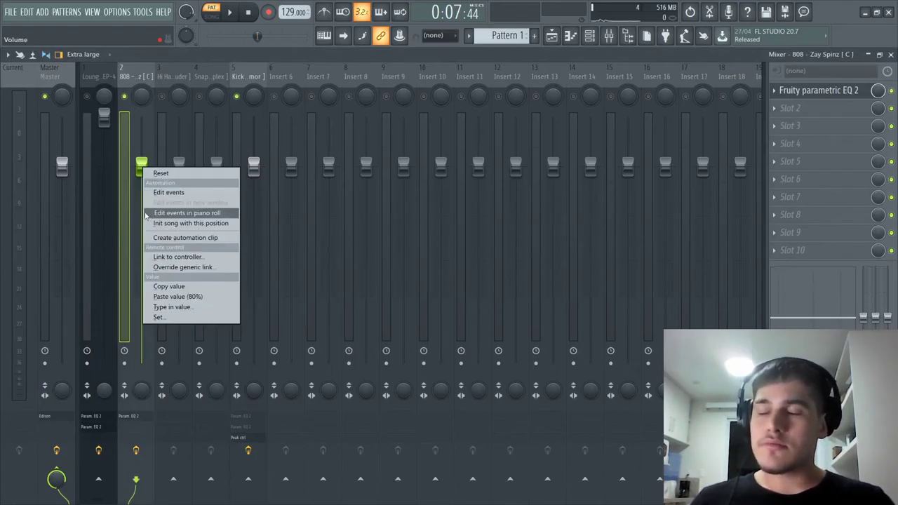
click(178, 257)
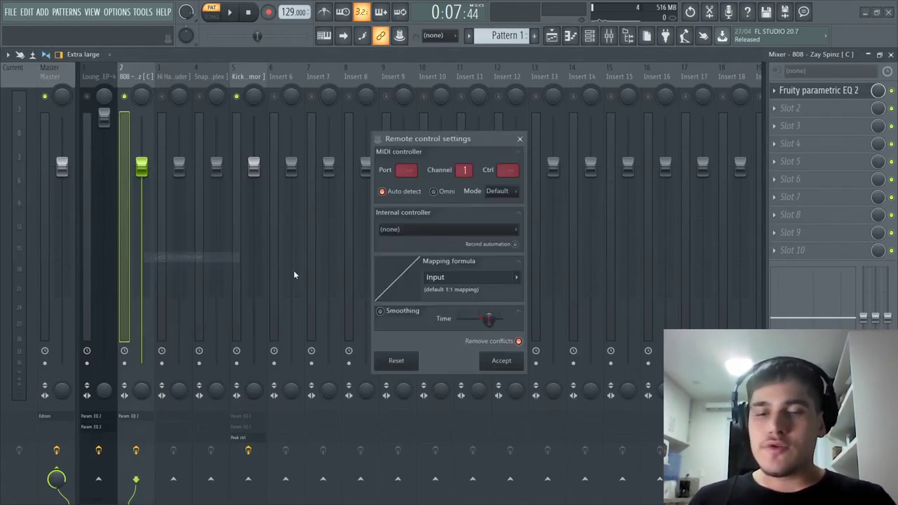
click(397, 228)
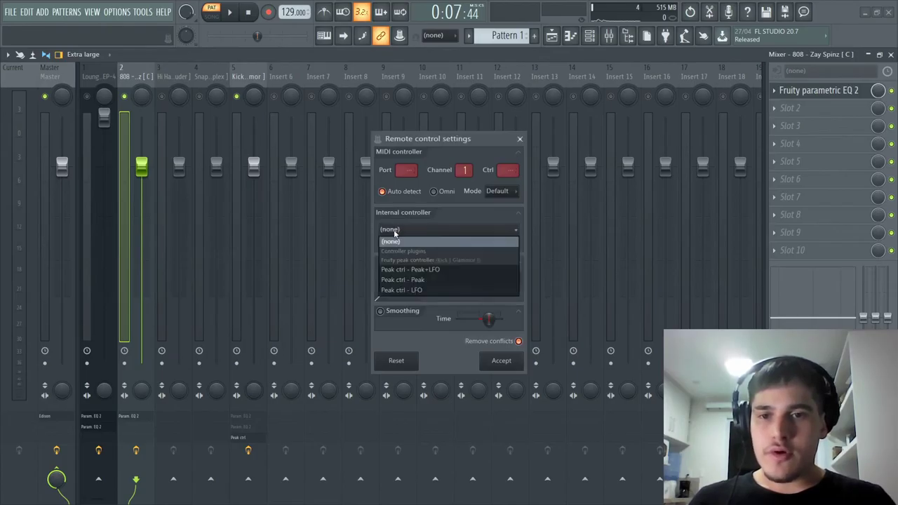
click(411, 281)
click(503, 361)
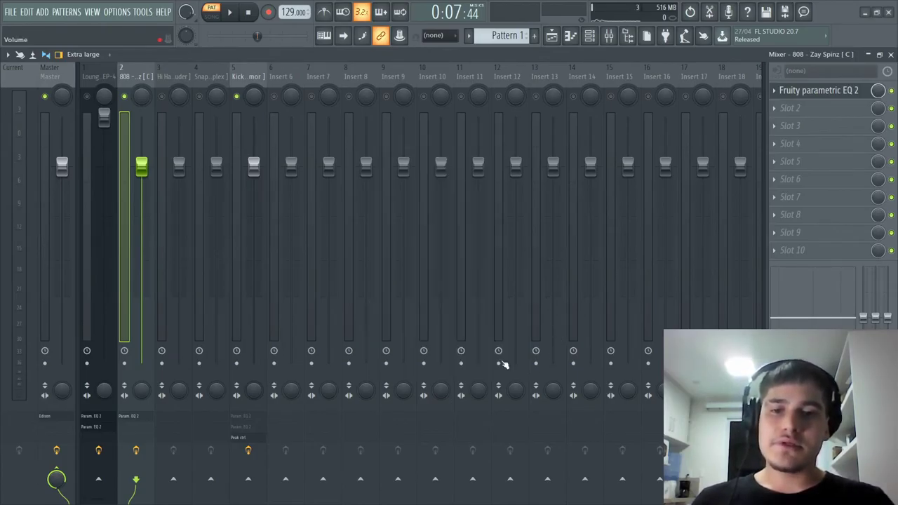
- Play the pattern to compare the 808 ducking with the Kick track's effects enabled and bypassed
key(space)
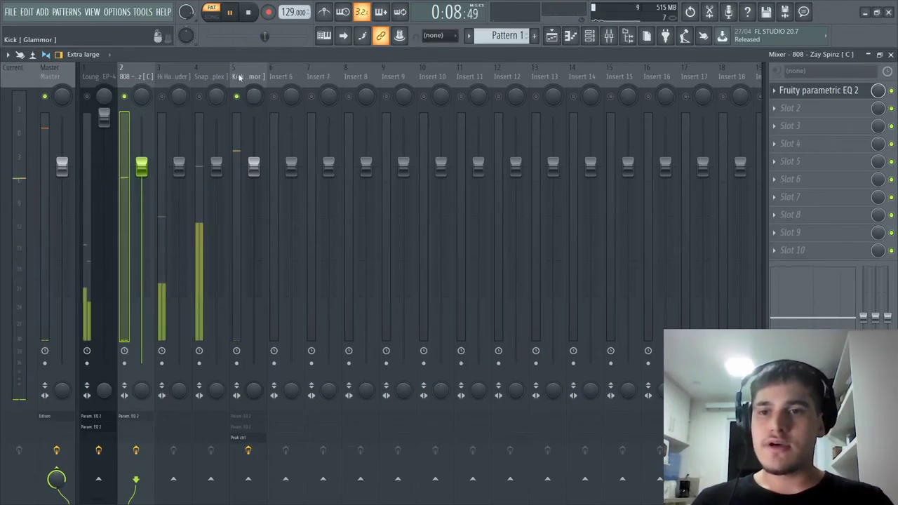
click(239, 78)
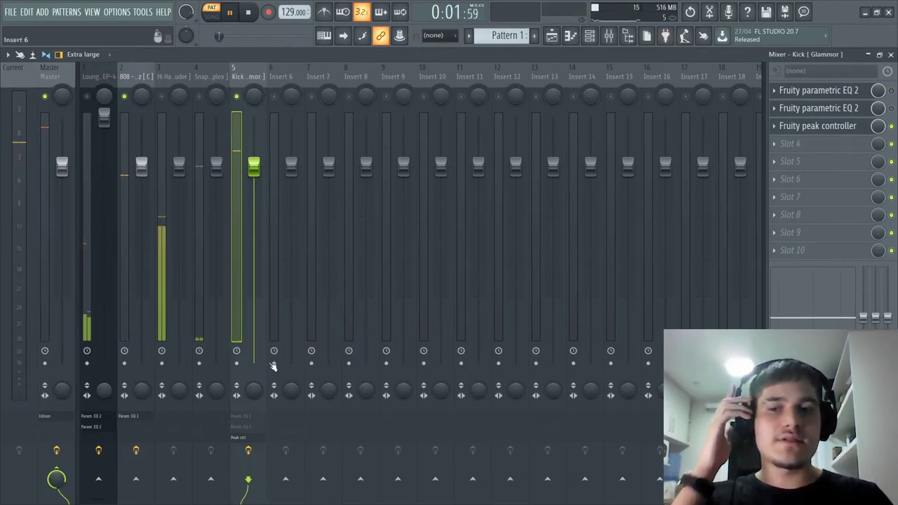
key(space)
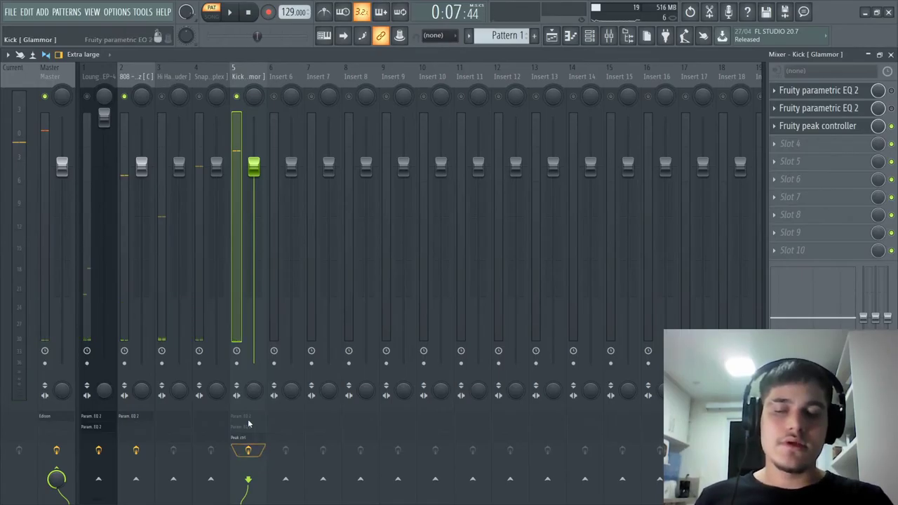
key(space)
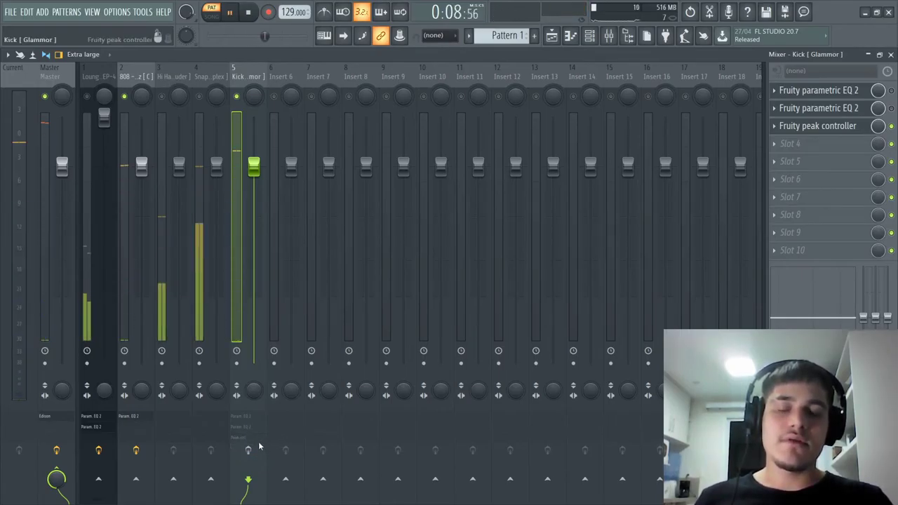
key(space)
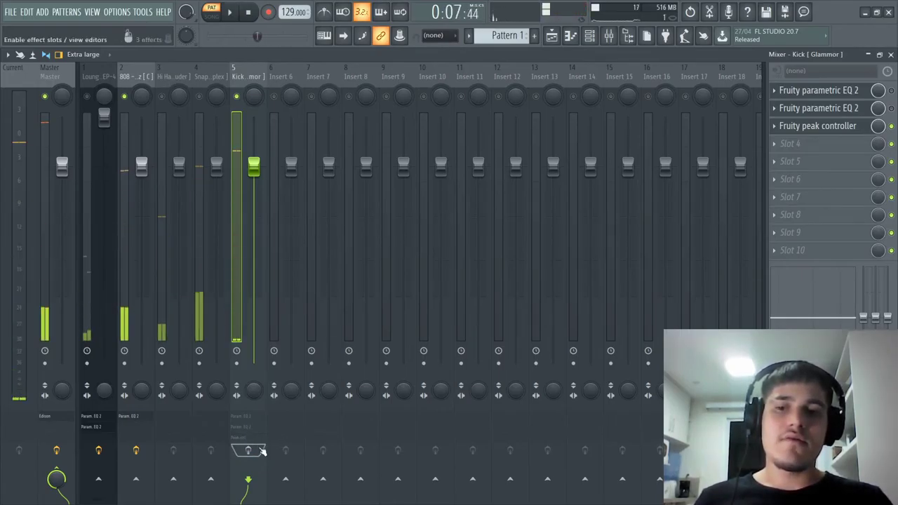
key(space)
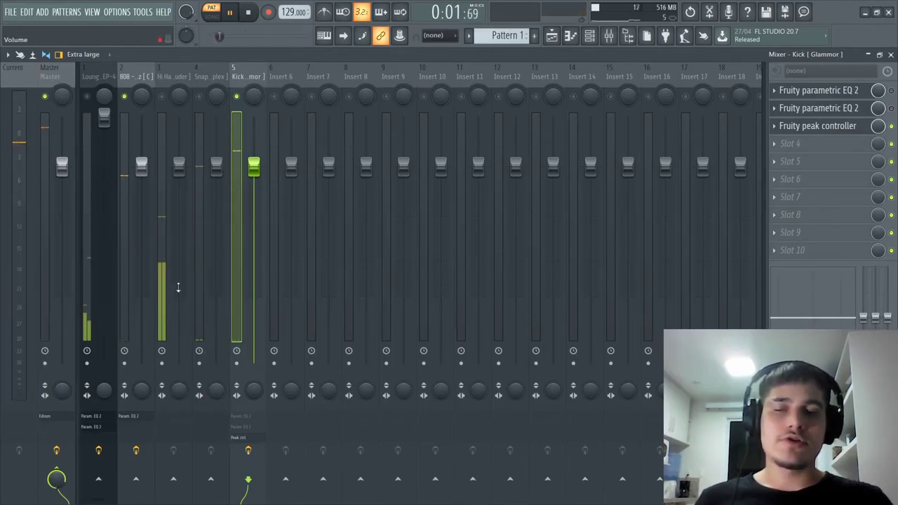
key(space)
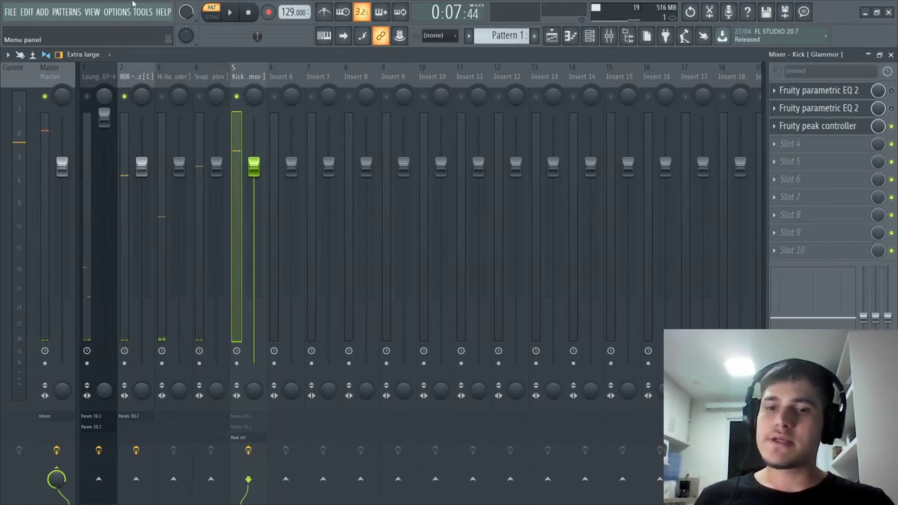
key(alt+Tab)
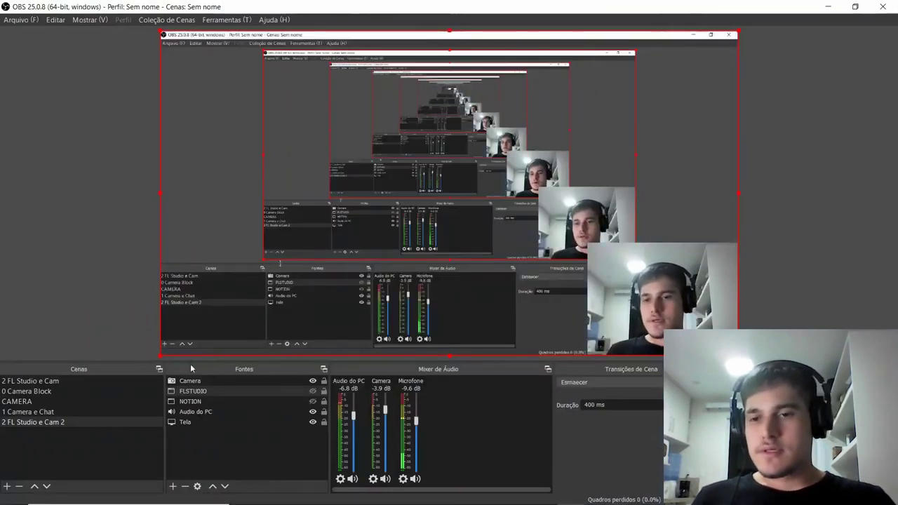